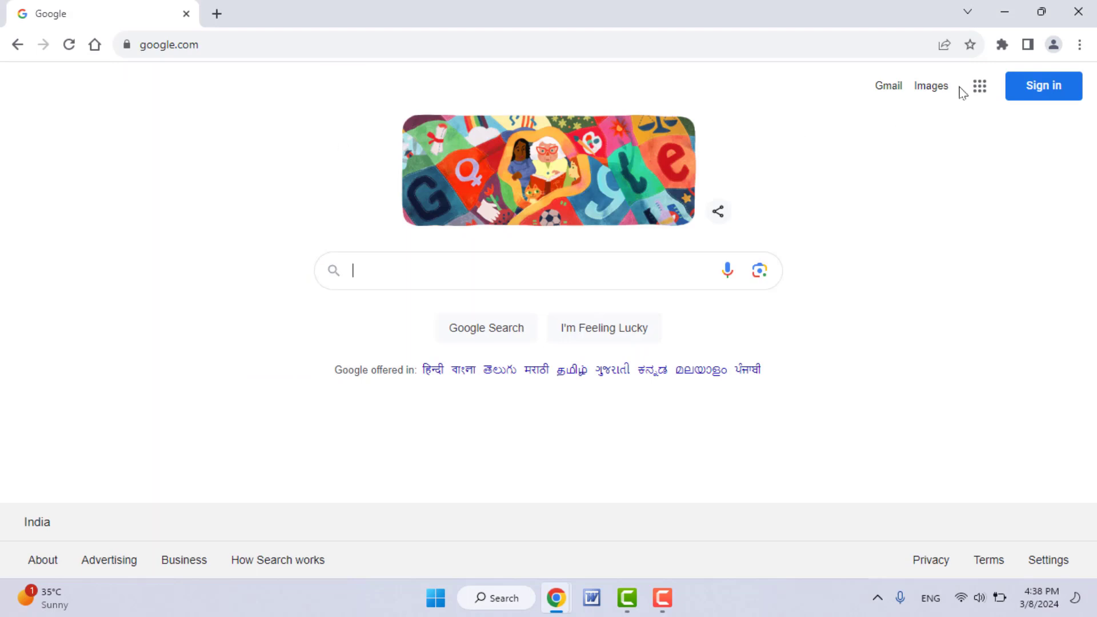
- Open a new Incognito window from Chrome's three-dot menu
{"action": "left_click", "coordinate": [1078, 52]}
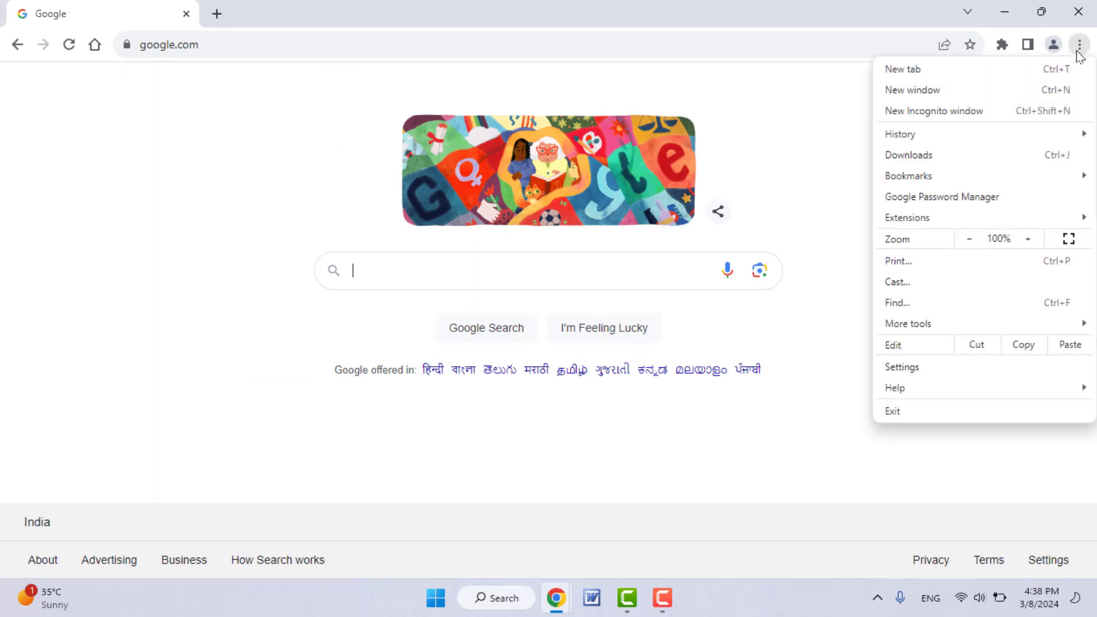
{"action": "left_click", "coordinate": [993, 115]}
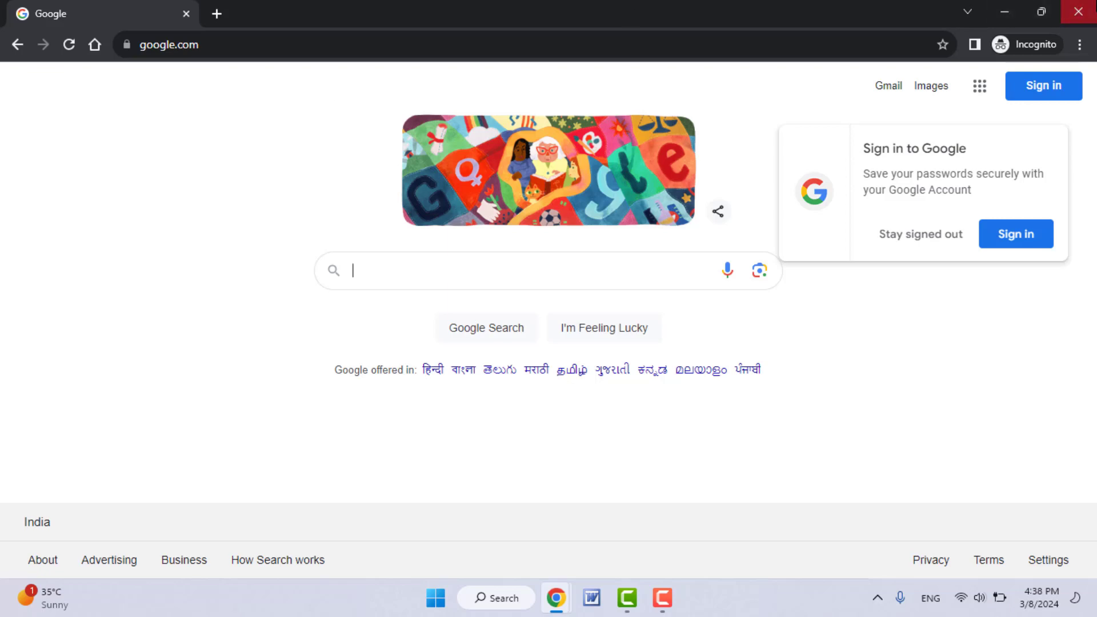
- Close the Incognito window and bring up Chrome's main menu for the About page
{"action": "left_click", "coordinate": [1078, 12]}
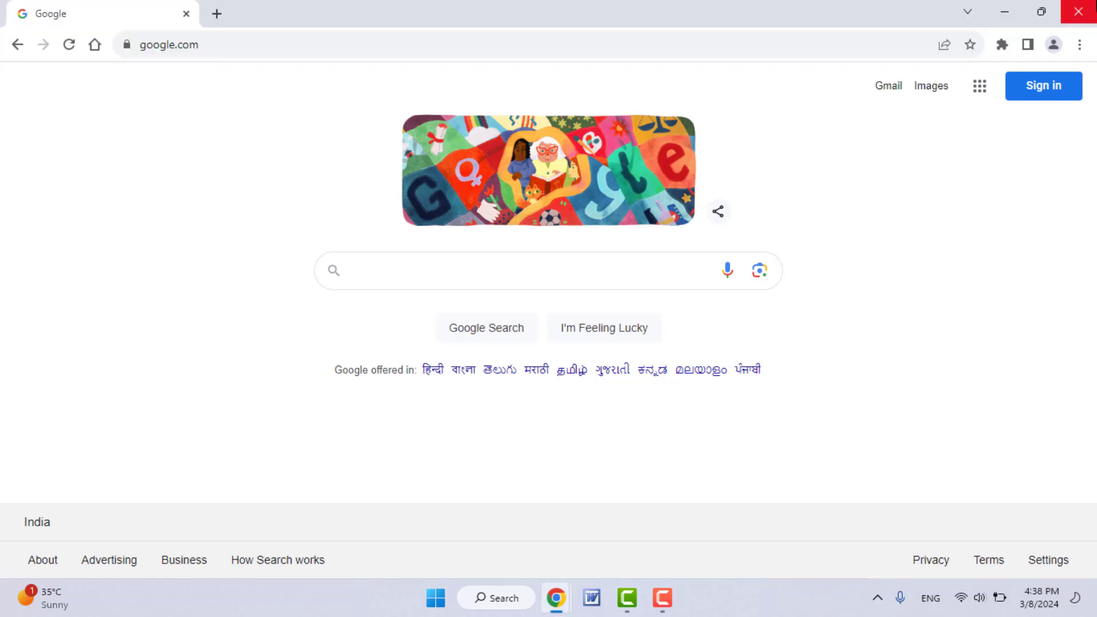
{"action": "left_click", "coordinate": [1081, 45]}
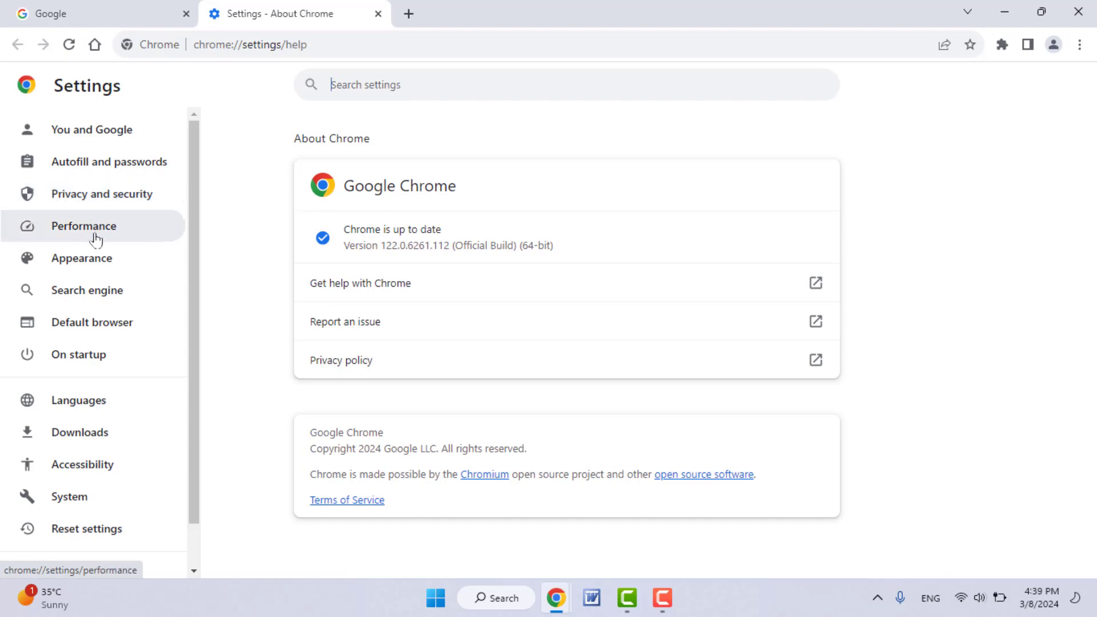
- Open Clear browsing data under Privacy and security with the time range set to All time
{"action": "left_click", "coordinate": [100, 204]}
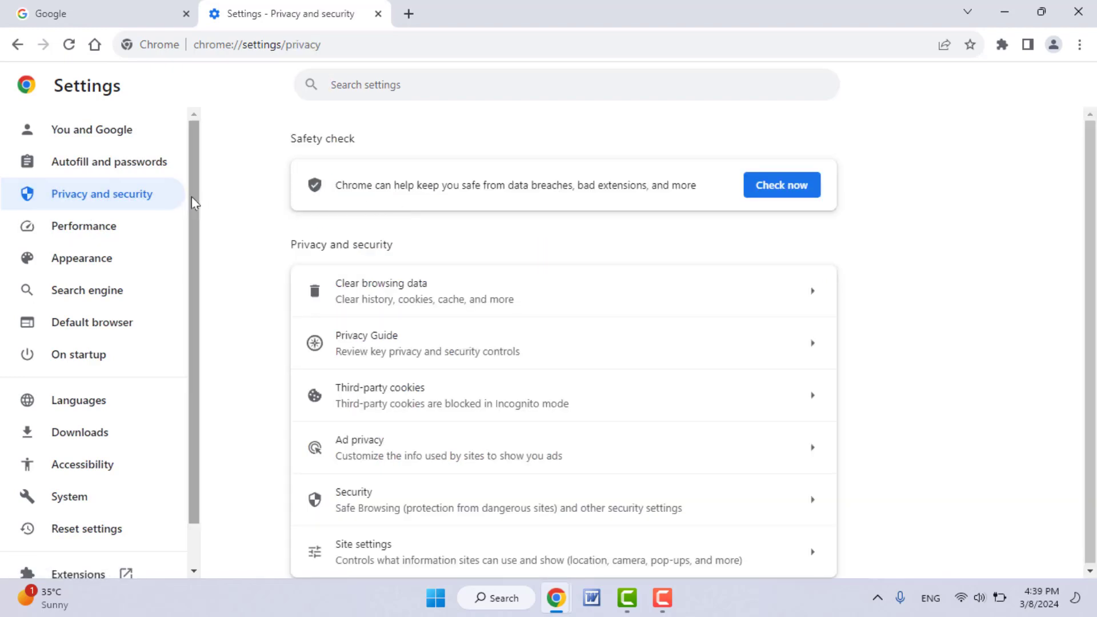
{"action": "left_click", "coordinate": [455, 284]}
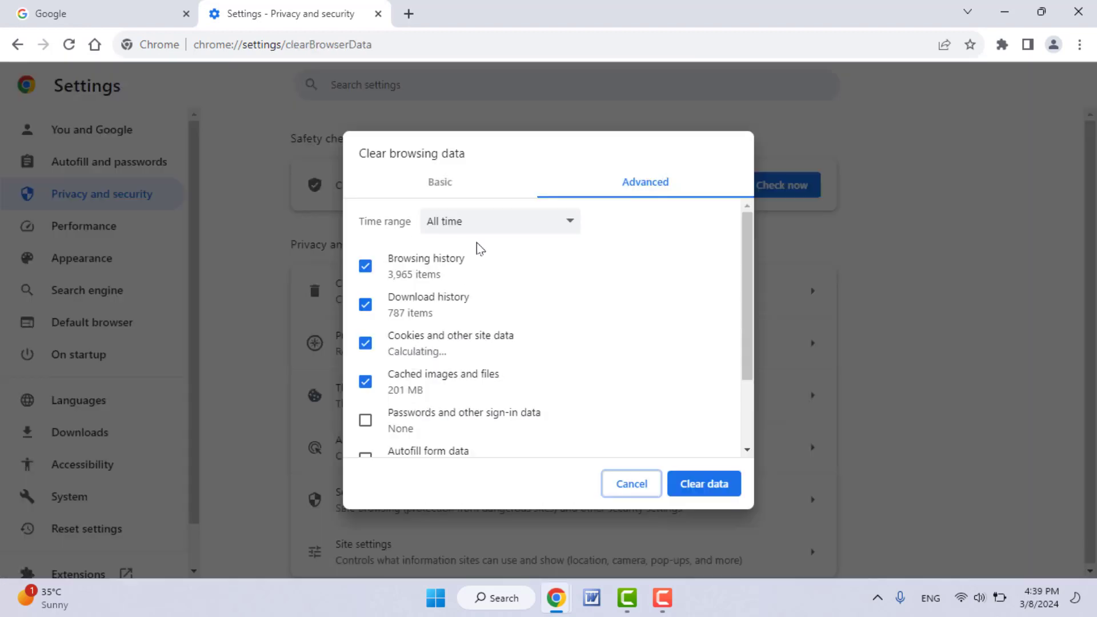
{"action": "left_click", "coordinate": [481, 229]}
{"action": "left_click", "coordinate": [476, 300]}
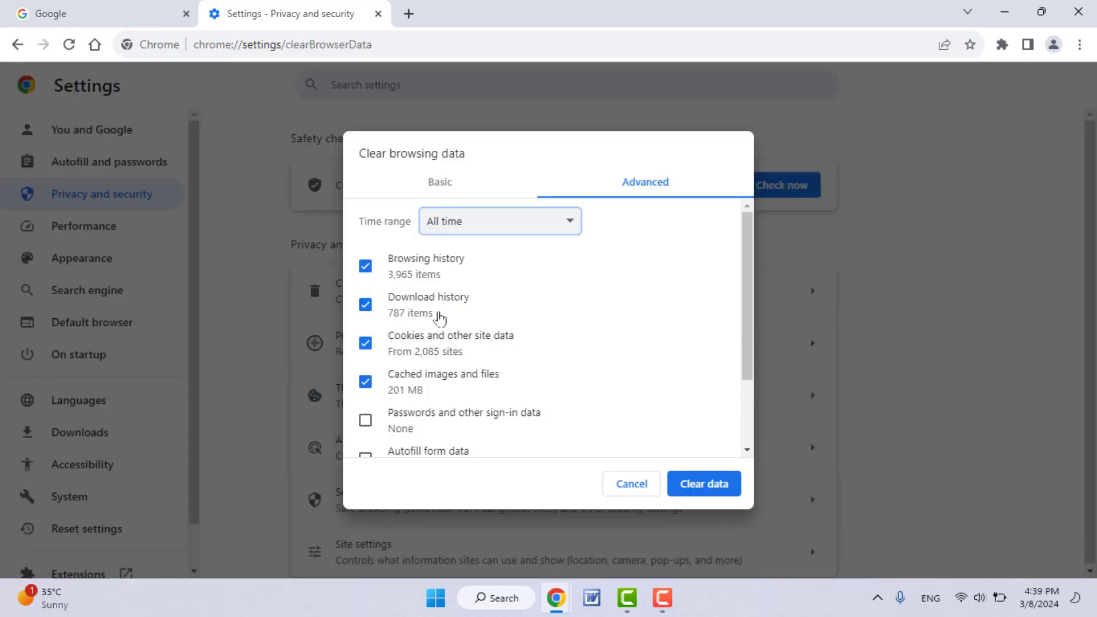
- Clear everything, including passwords, autofill, site settings and hosted app data, then head back to Google
{"action": "left_click", "coordinate": [366, 420]}
{"action": "scroll", "coordinate": [366, 424], "scroll_direction": "down", "scroll_amount": 2}
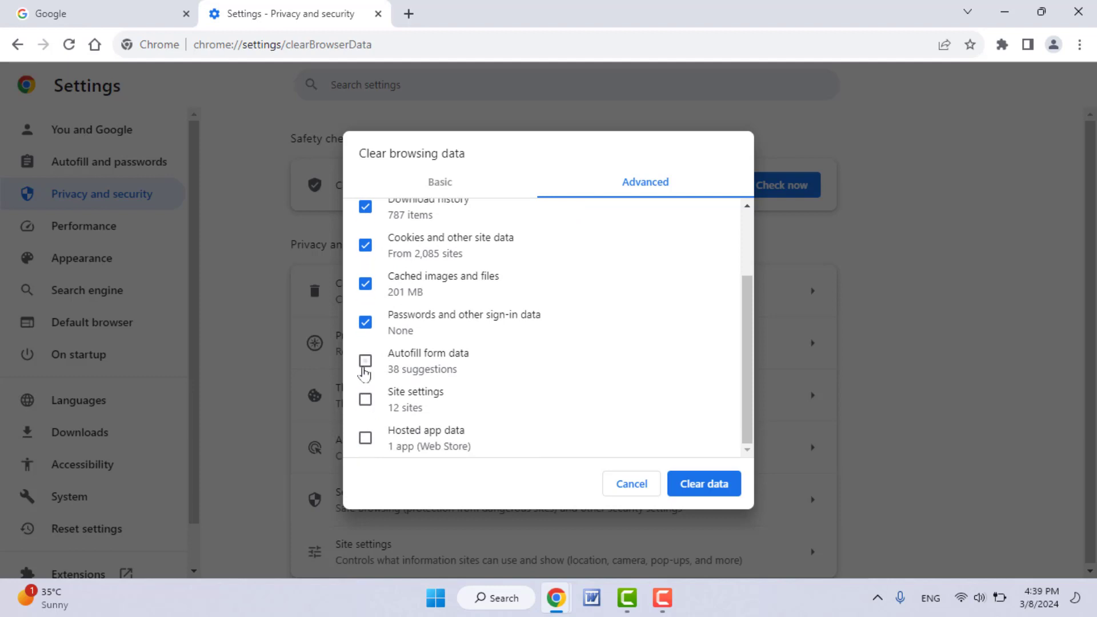
{"action": "left_click", "coordinate": [365, 361]}
{"action": "left_click", "coordinate": [365, 399]}
{"action": "left_click", "coordinate": [365, 437]}
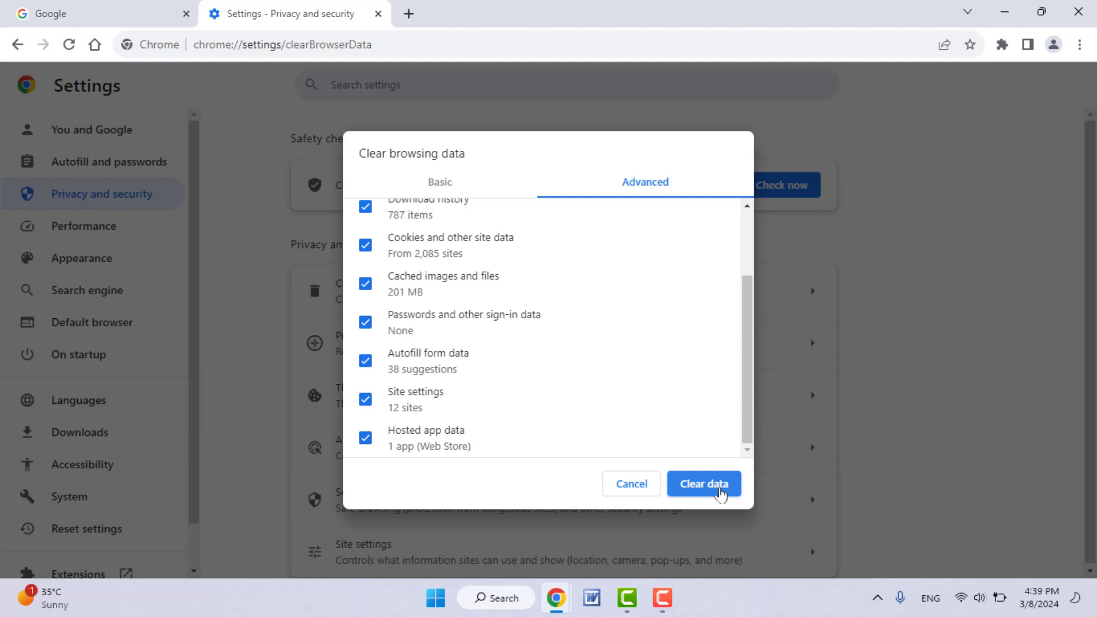
{"action": "left_click", "coordinate": [719, 488]}
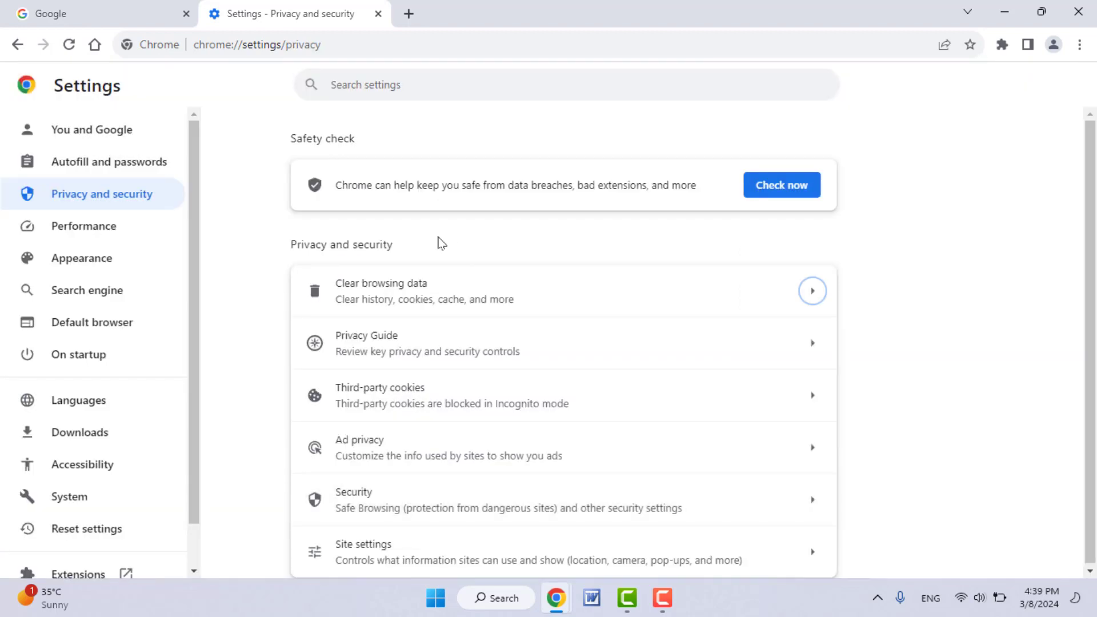
{"action": "left_click", "coordinate": [294, 44]}
{"action": "type", "text": "google.com"}
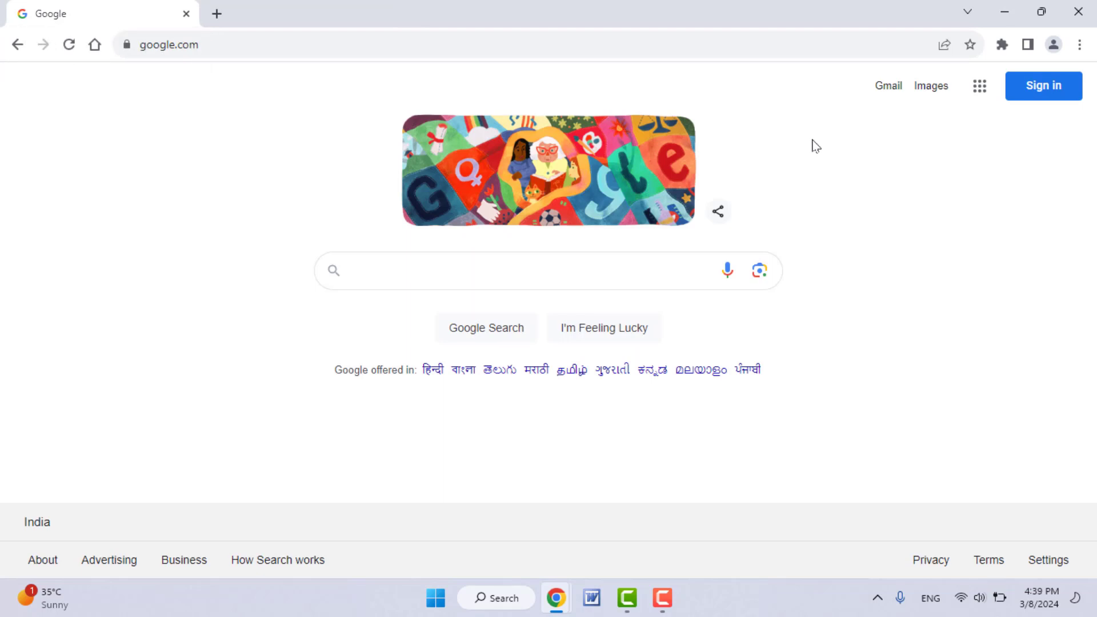
- Restore Chrome's settings to their original defaults via Reset settings, then close the Settings tab
{"action": "left_click", "coordinate": [1079, 45]}
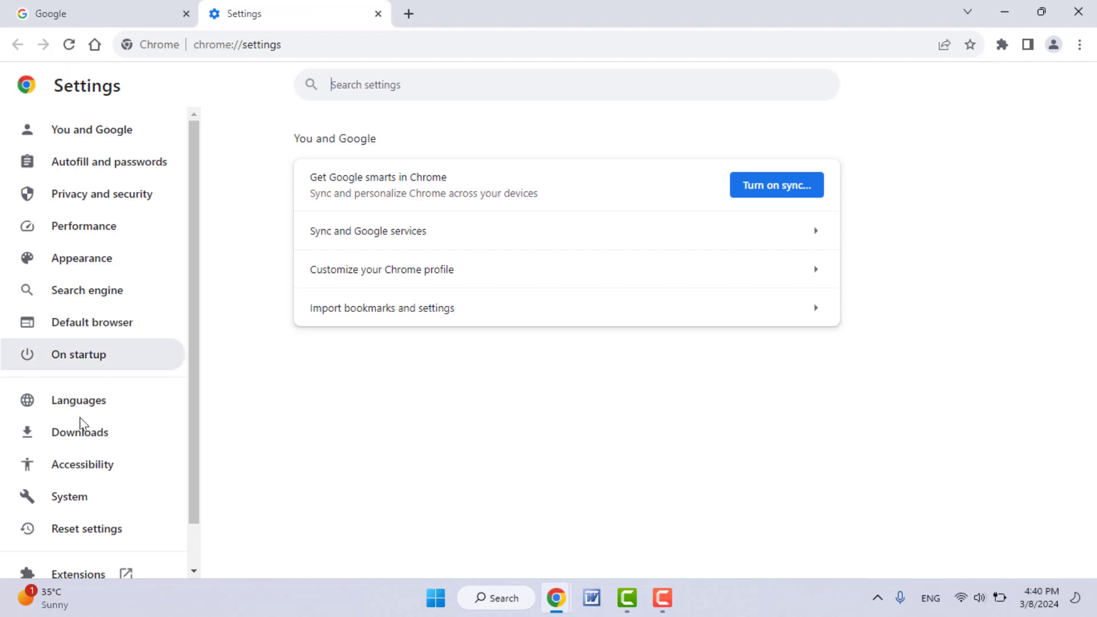
{"action": "left_click", "coordinate": [80, 538]}
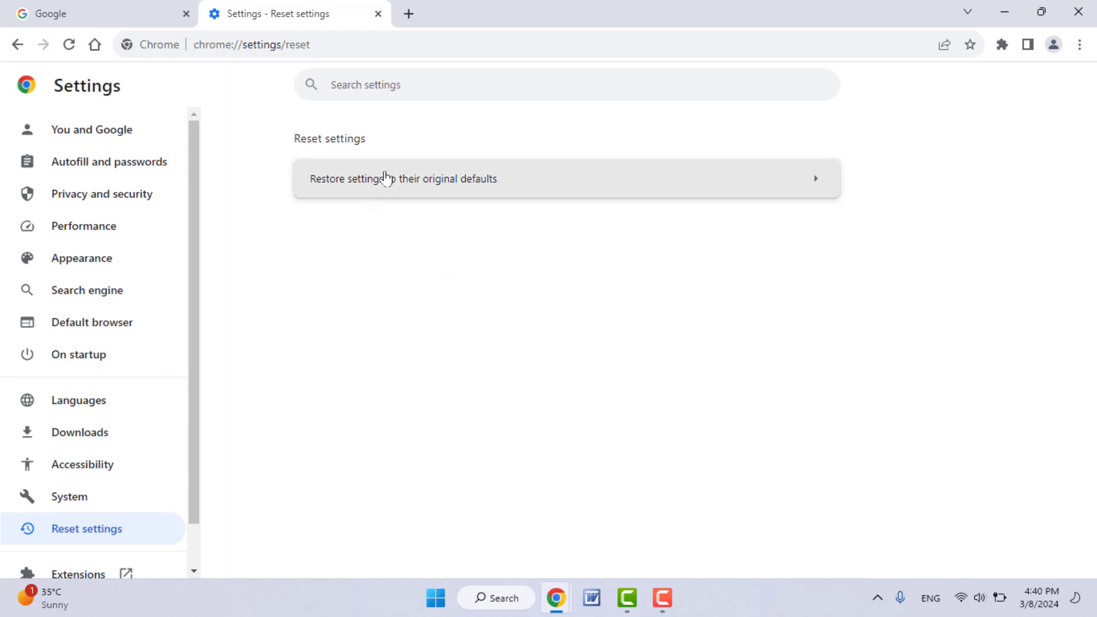
{"action": "left_click", "coordinate": [385, 178]}
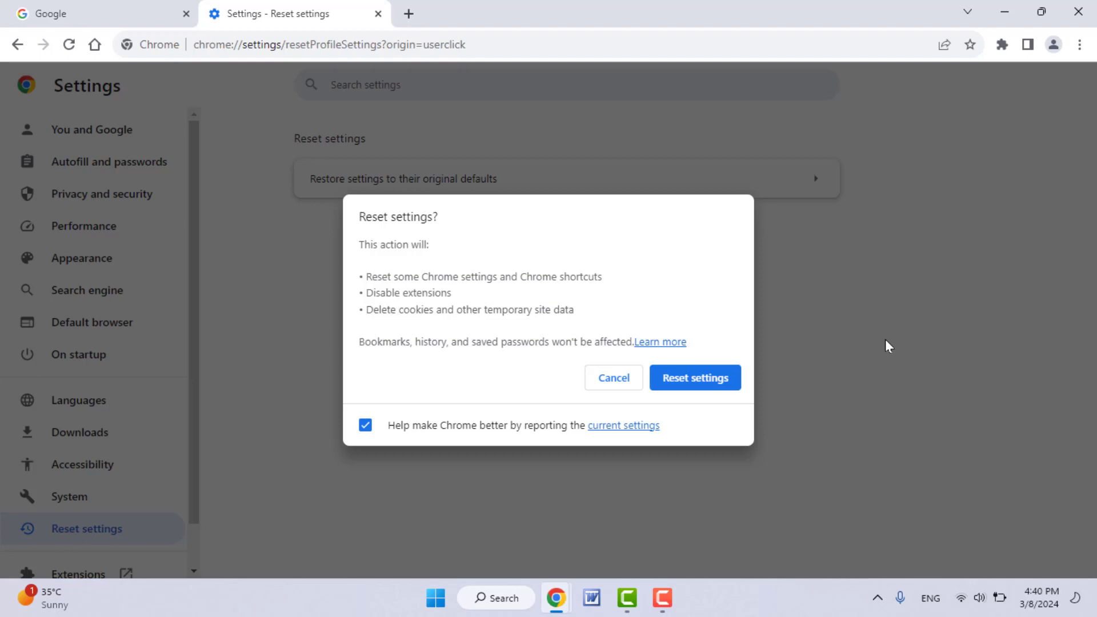
{"action": "key", "text": "Escape"}
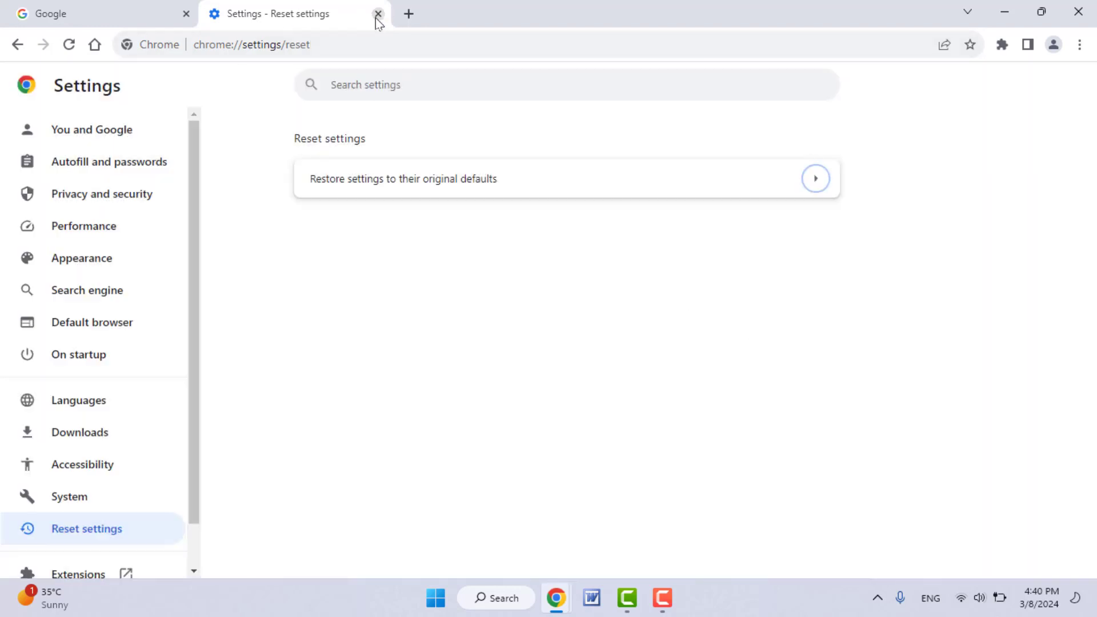
{"action": "left_click", "coordinate": [374, 17]}
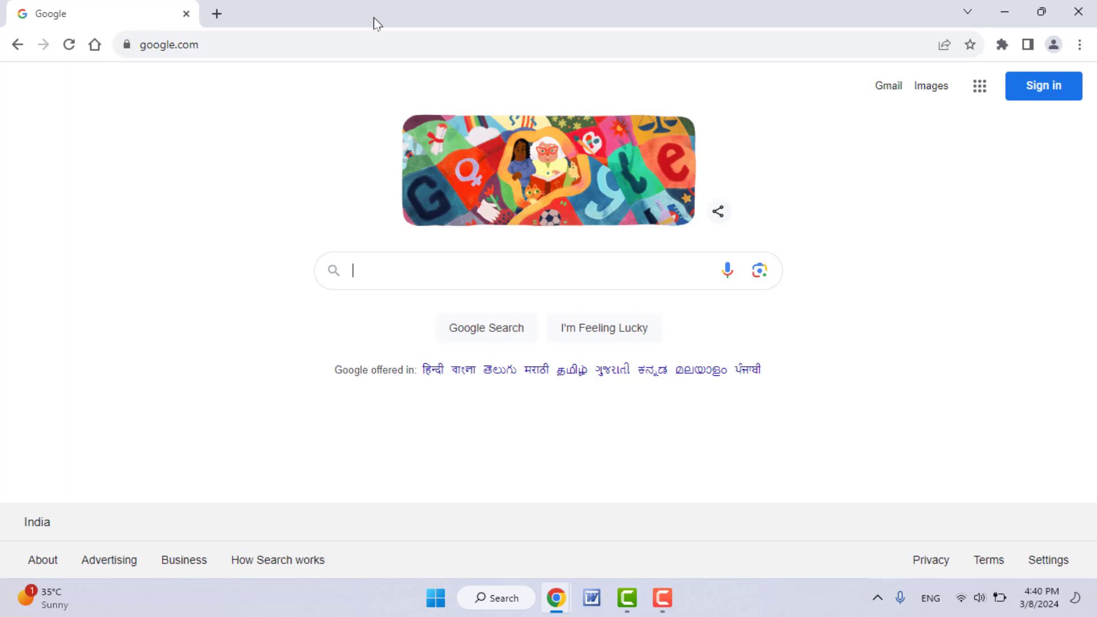